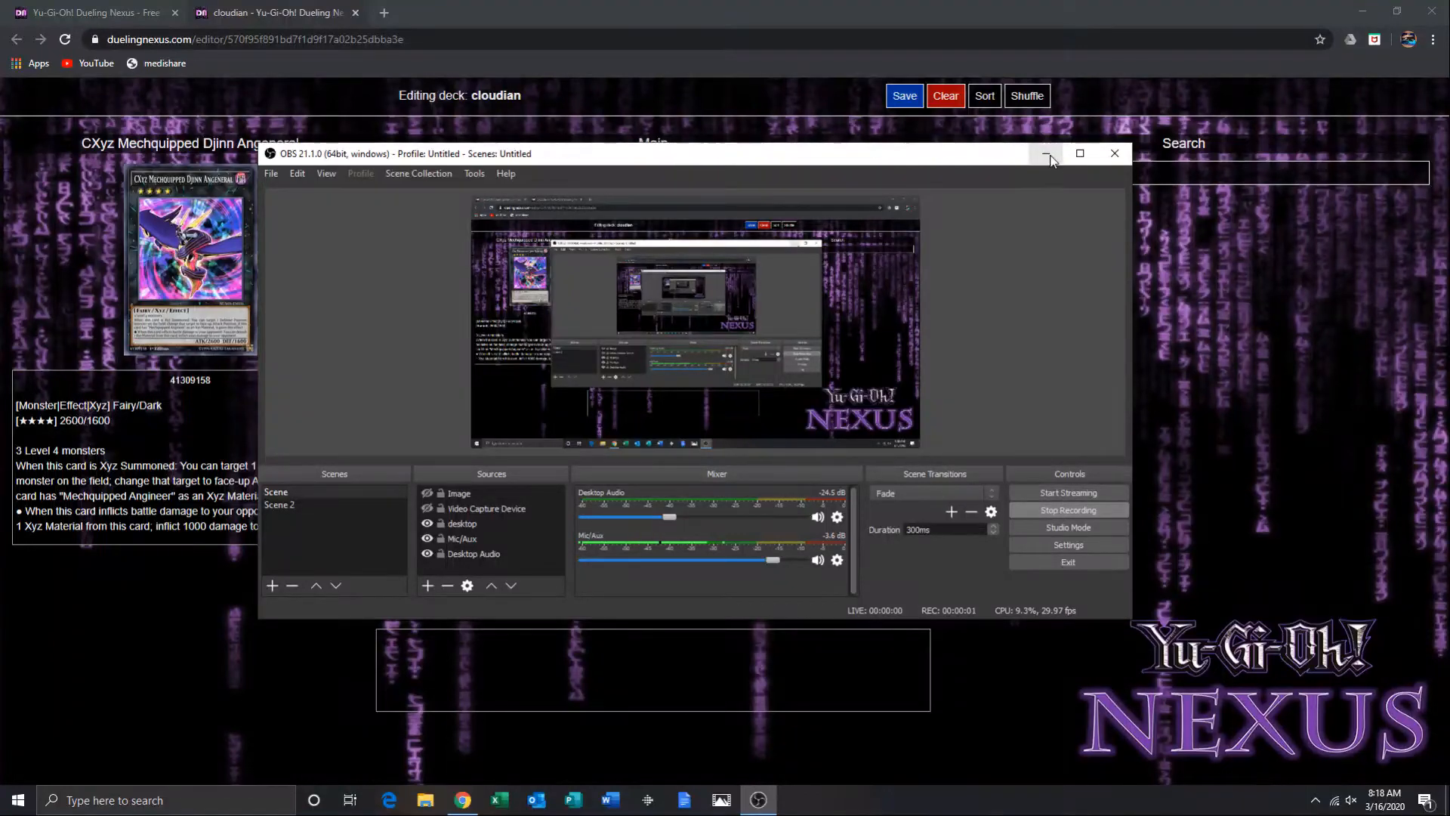
Minimize the OBS Studio window so the 'cloudian' deck editor is fully visible.
{"action": "left_click", "coordinate": [1051, 159]}
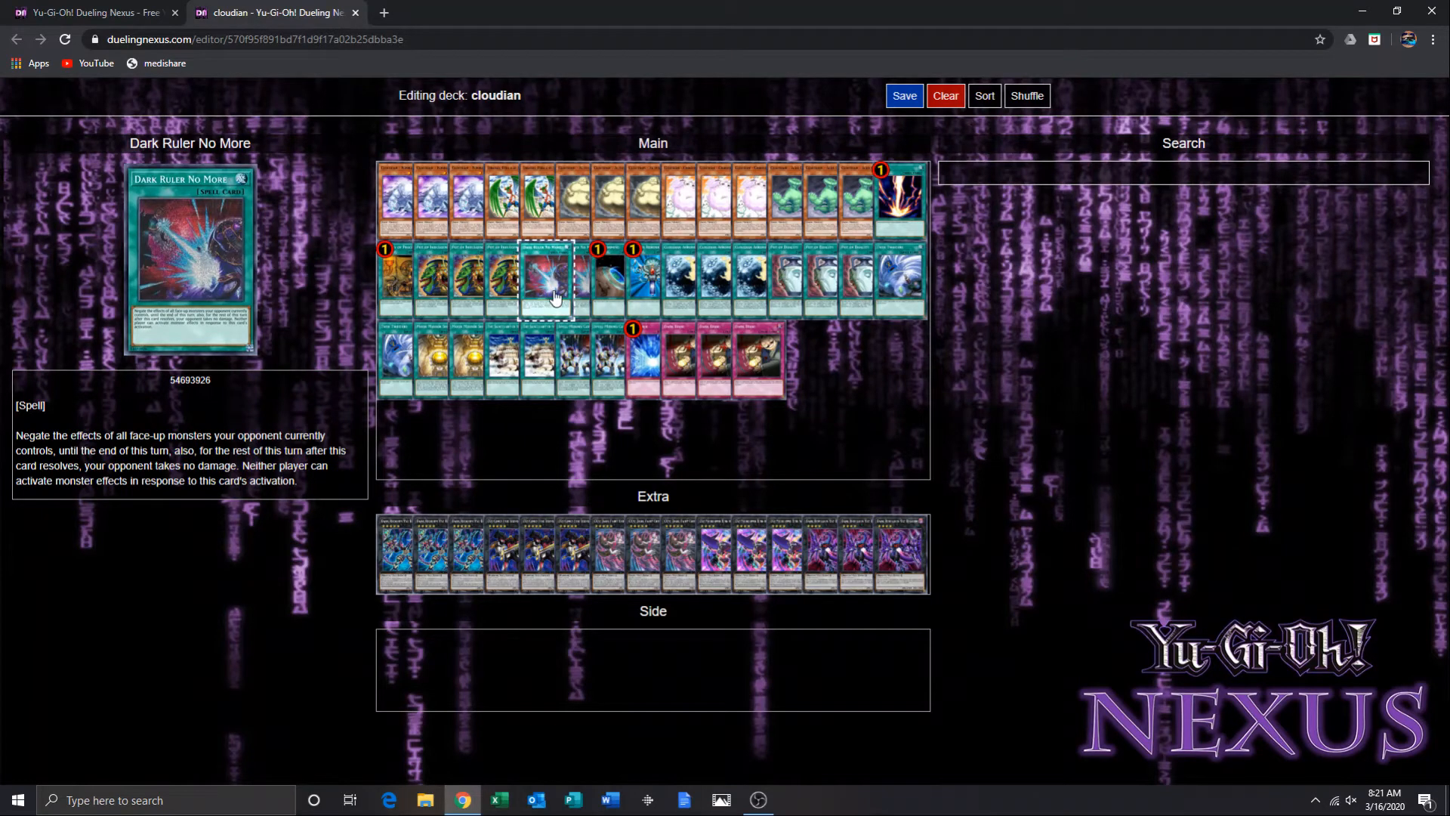
Shift Dark Ruler No More one slot to the right in the main deck's second row.
{"action": "left_click_drag", "start_coordinate": [548, 297], "coordinate": [580, 303]}
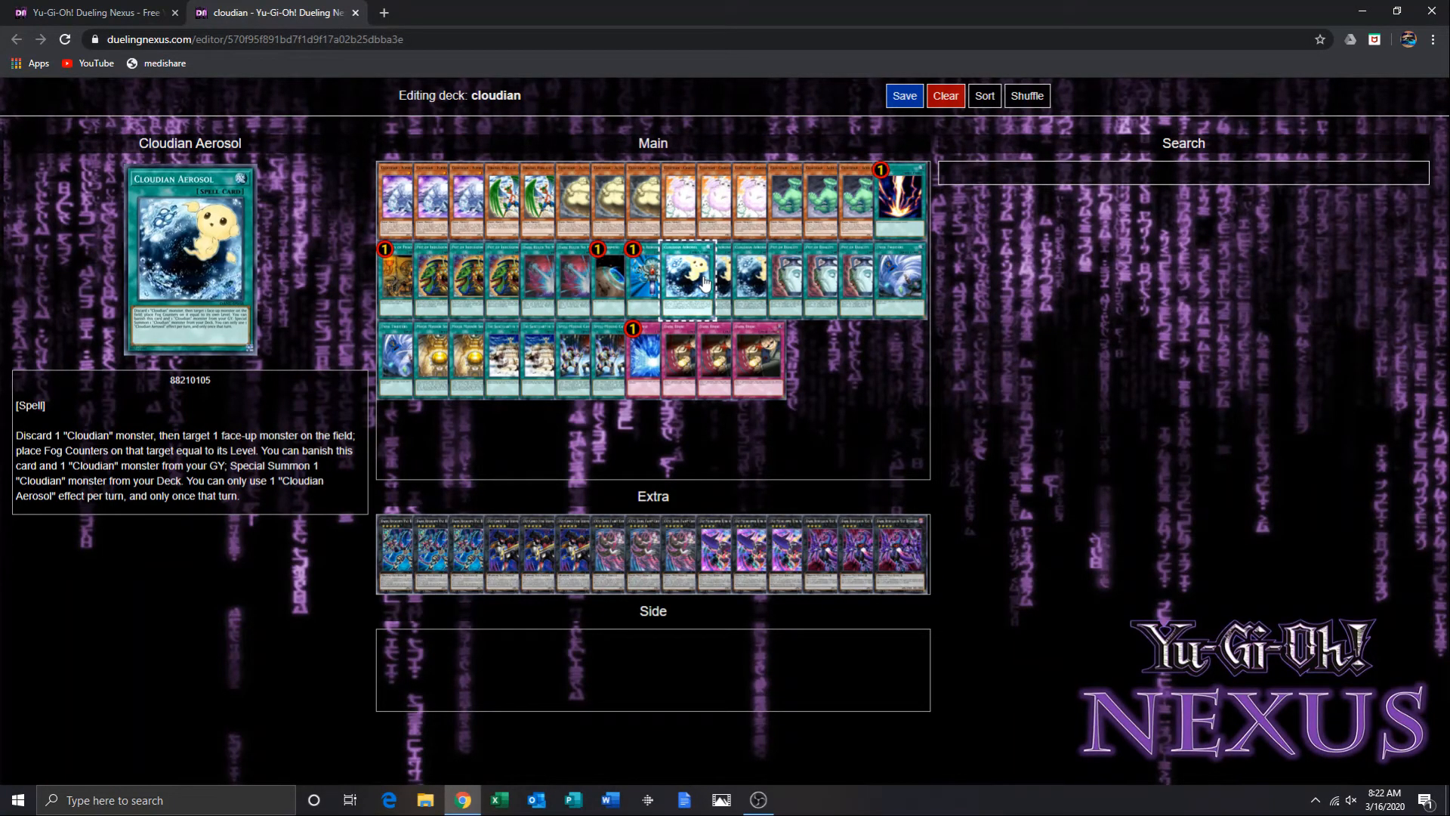
Rearrange the main deck's top rows and remove The Sanctuary in the Sky from the deck.
{"action": "left_click_drag", "start_coordinate": [705, 284], "coordinate": [655, 227]}
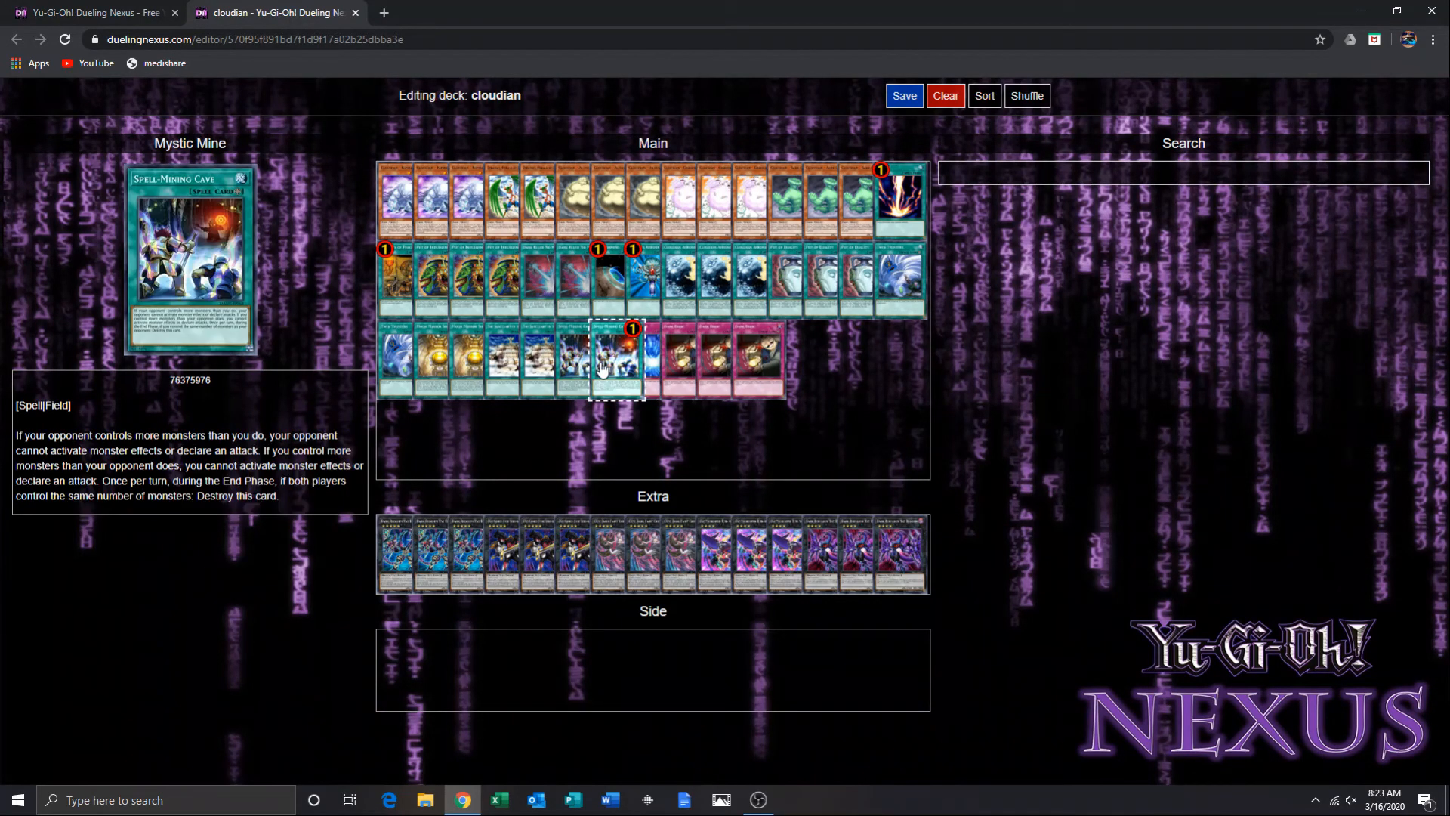
{"action": "left_click_drag", "start_coordinate": [603, 366], "coordinate": [531, 369]}
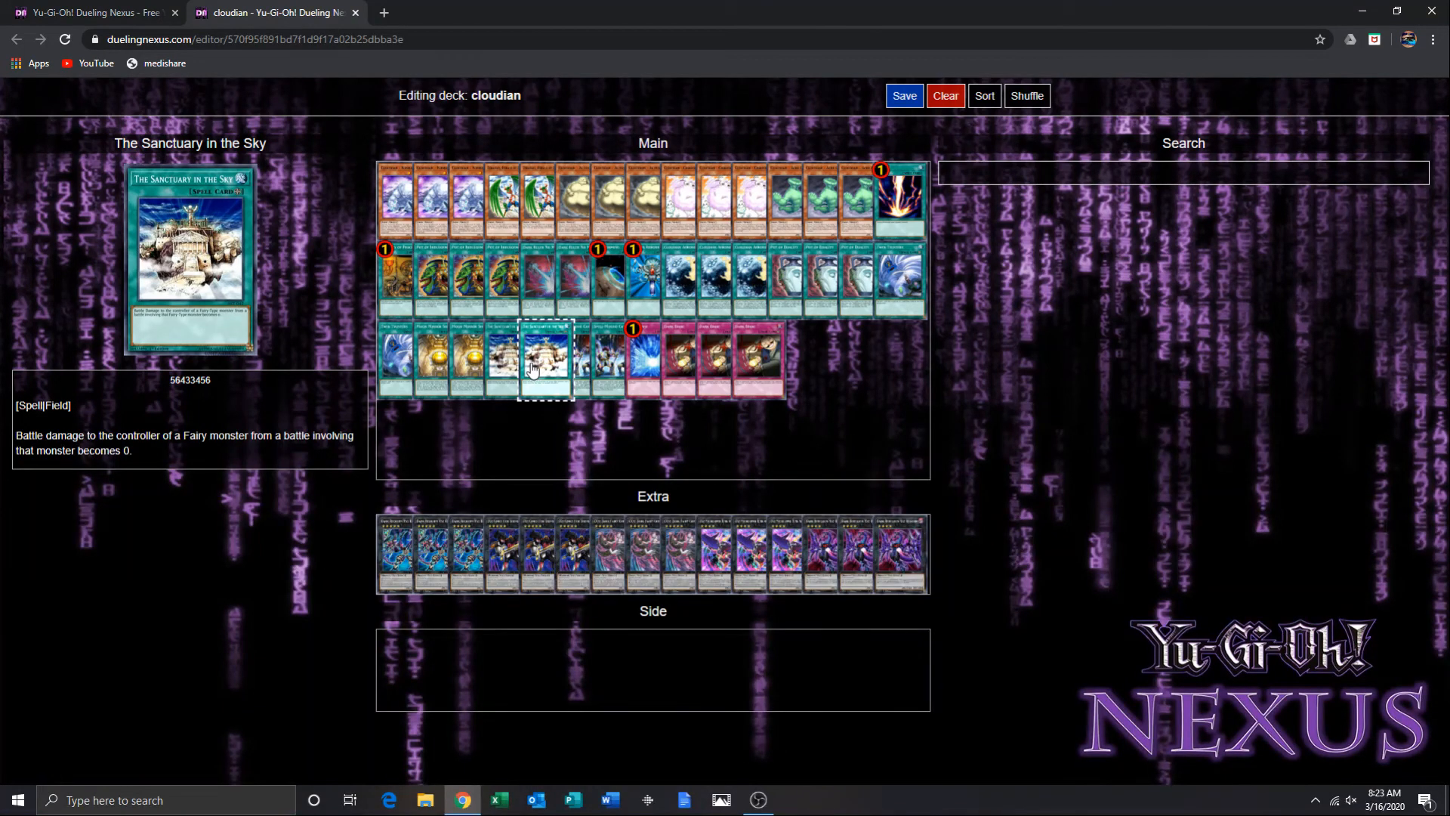
{"action": "right_click", "coordinate": [533, 372]}
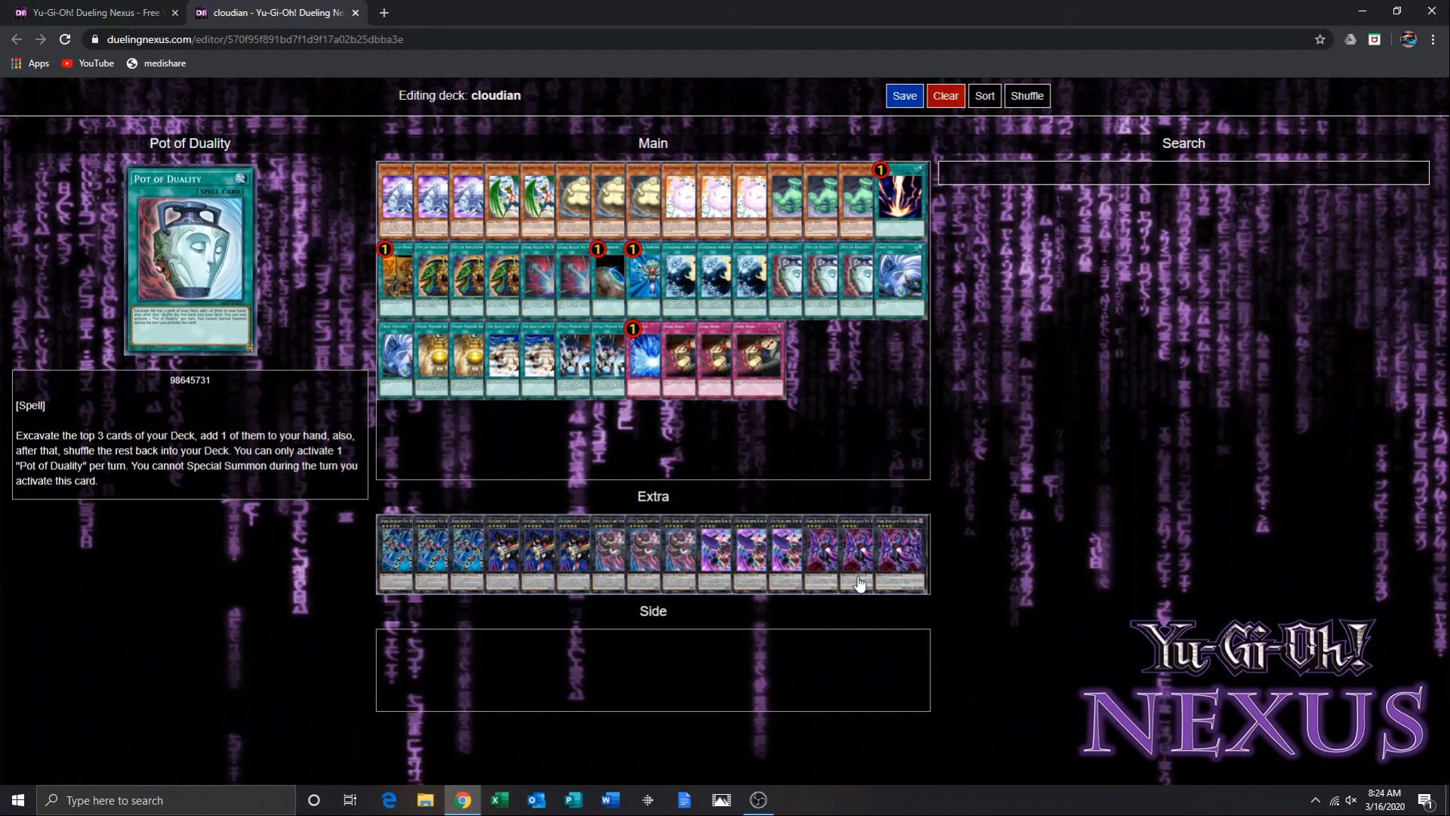
Bring the OBS Studio recording window to the front over the deck editor.
{"action": "left_click", "coordinate": [758, 800]}
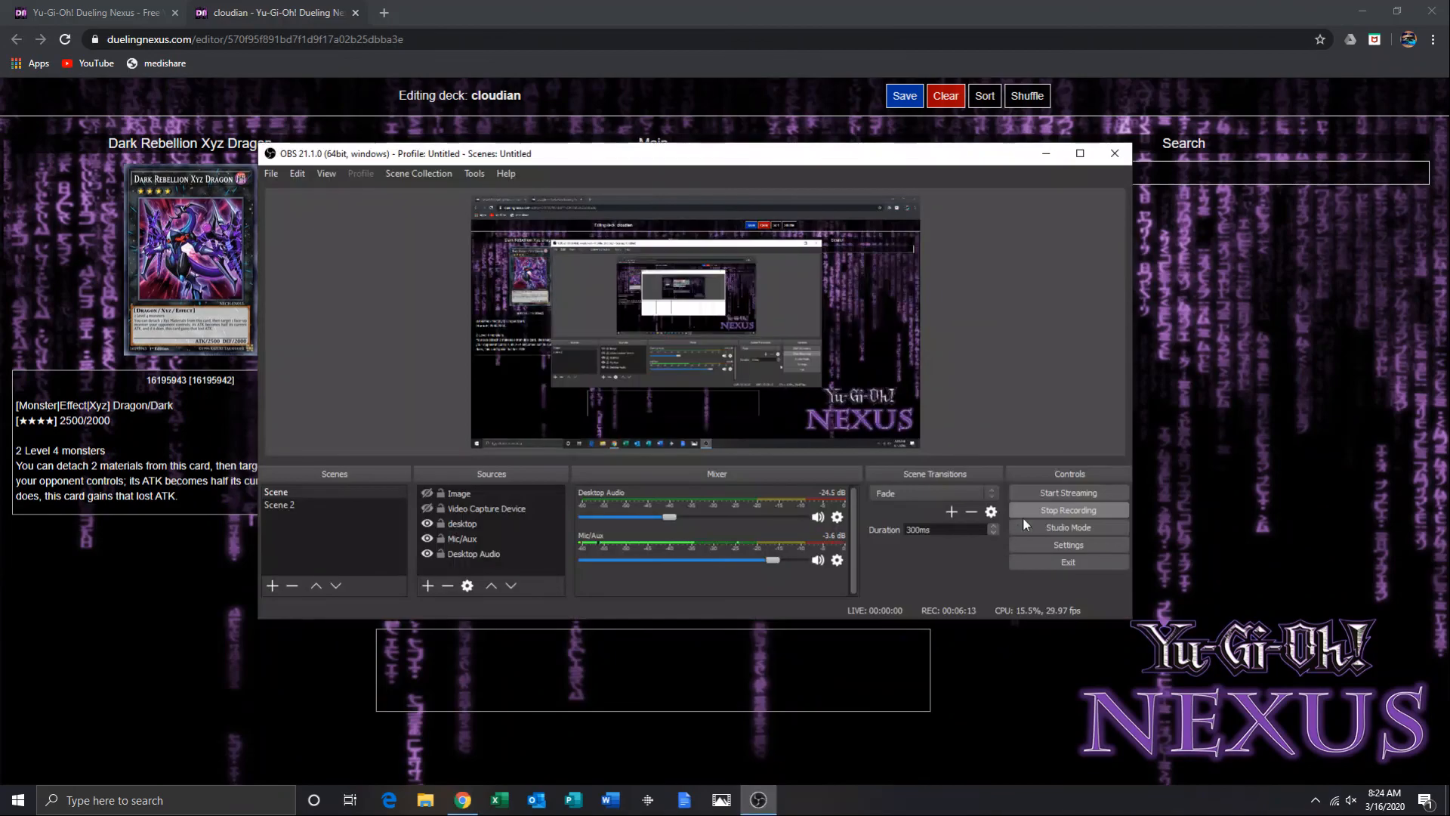